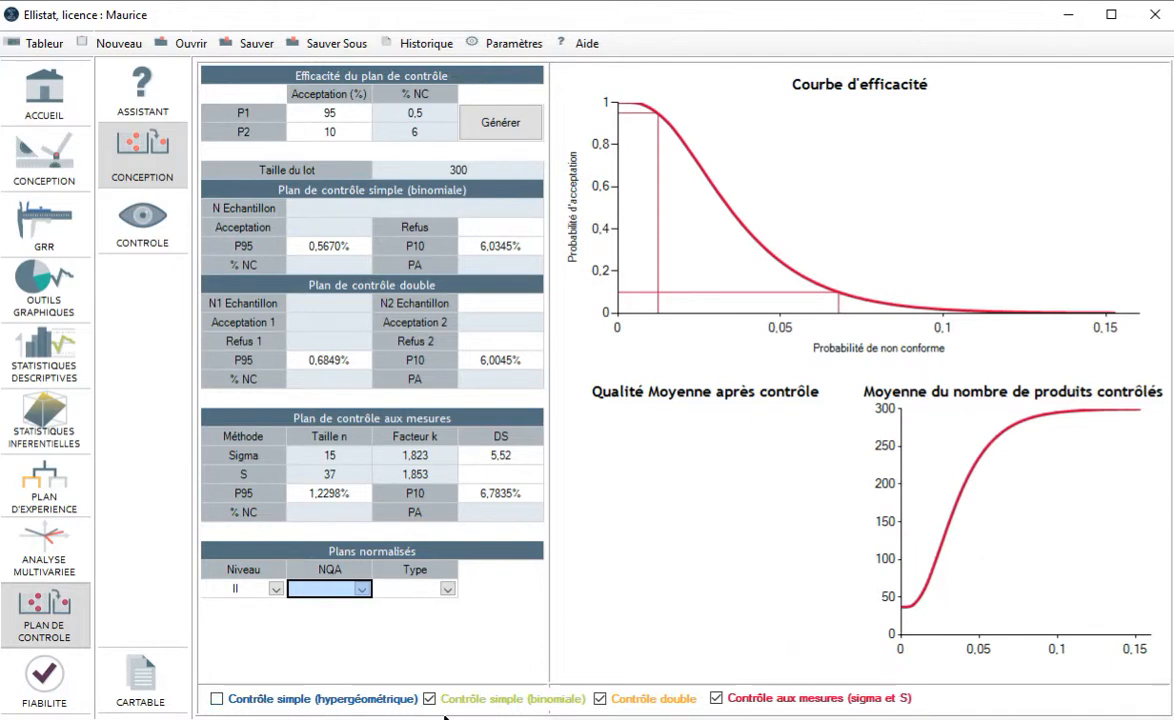
Hide the binomial simple and double control plans, keeping only the measurement plan, and set the lot size to 300.
click(512, 706)
click(603, 701)
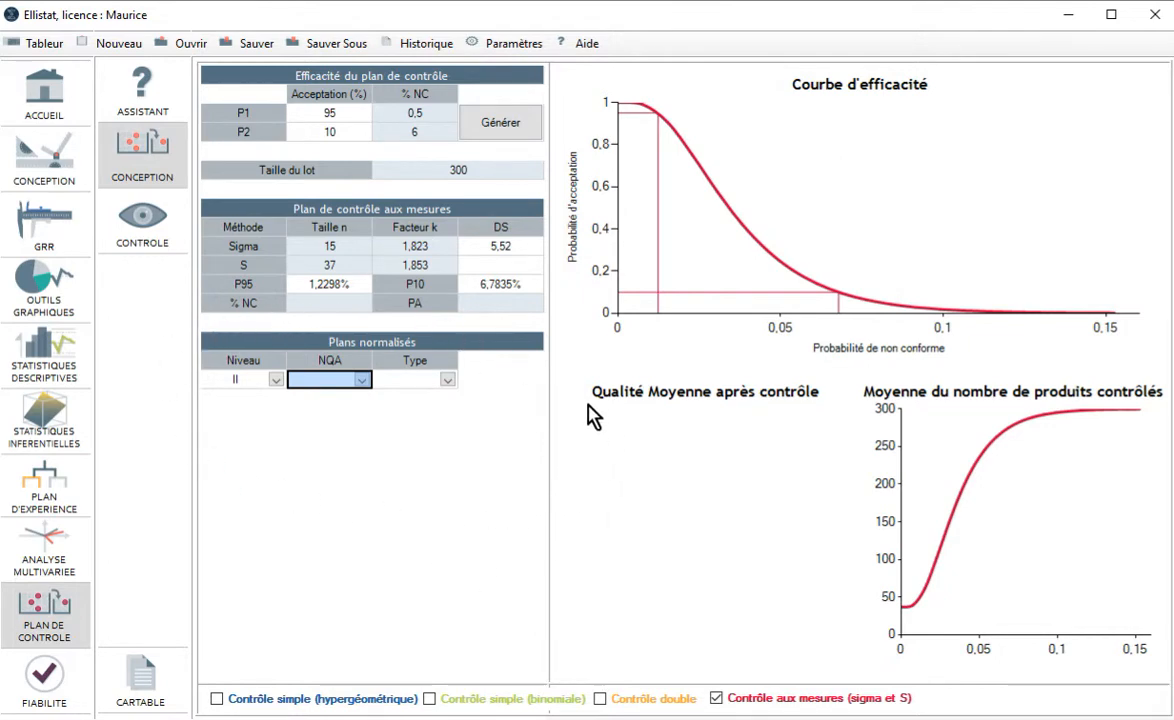
click(445, 167)
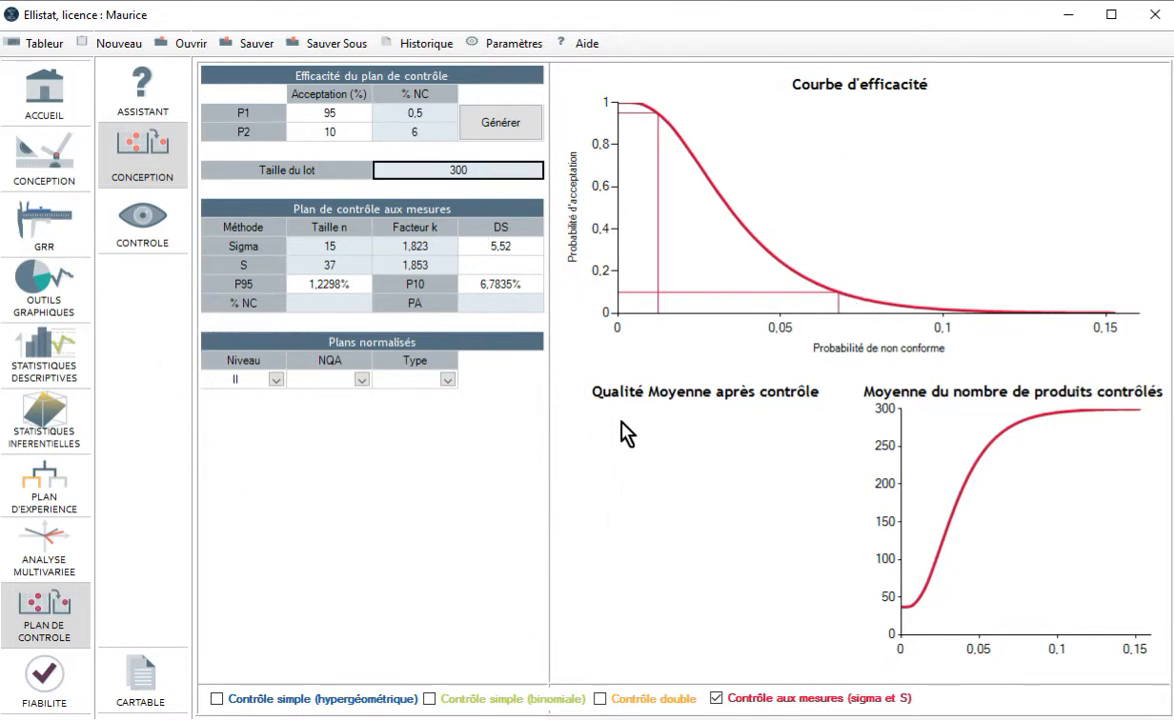
text(3)
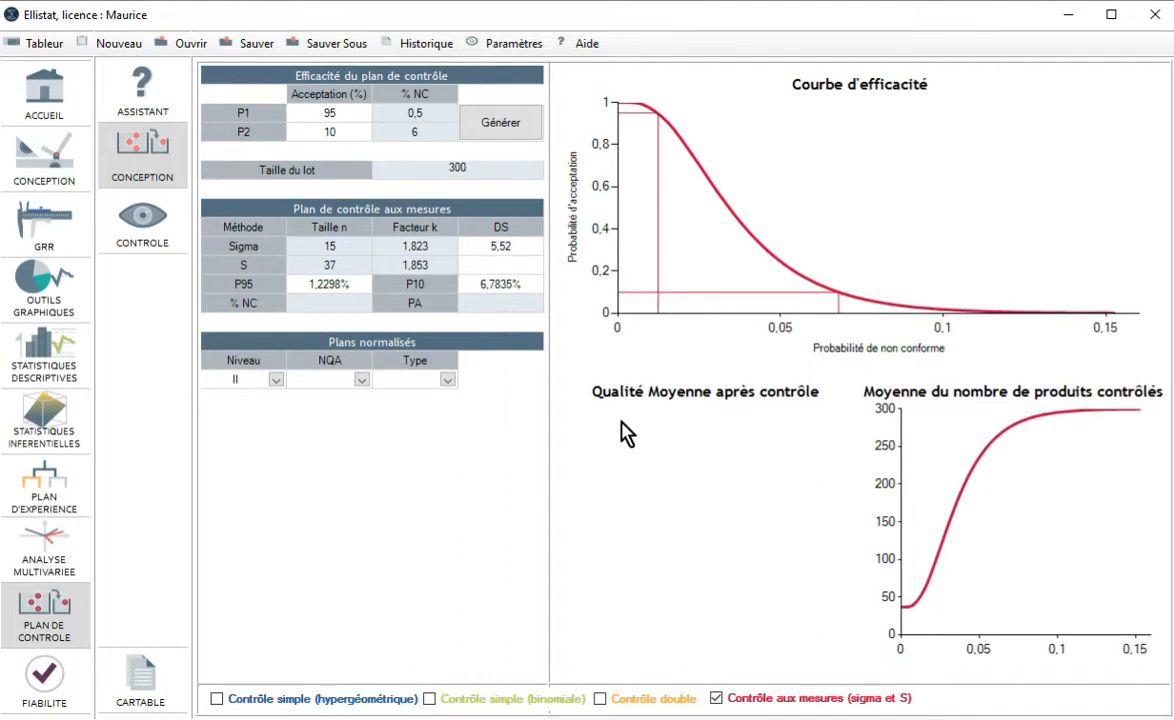
text(00)
key(Return)
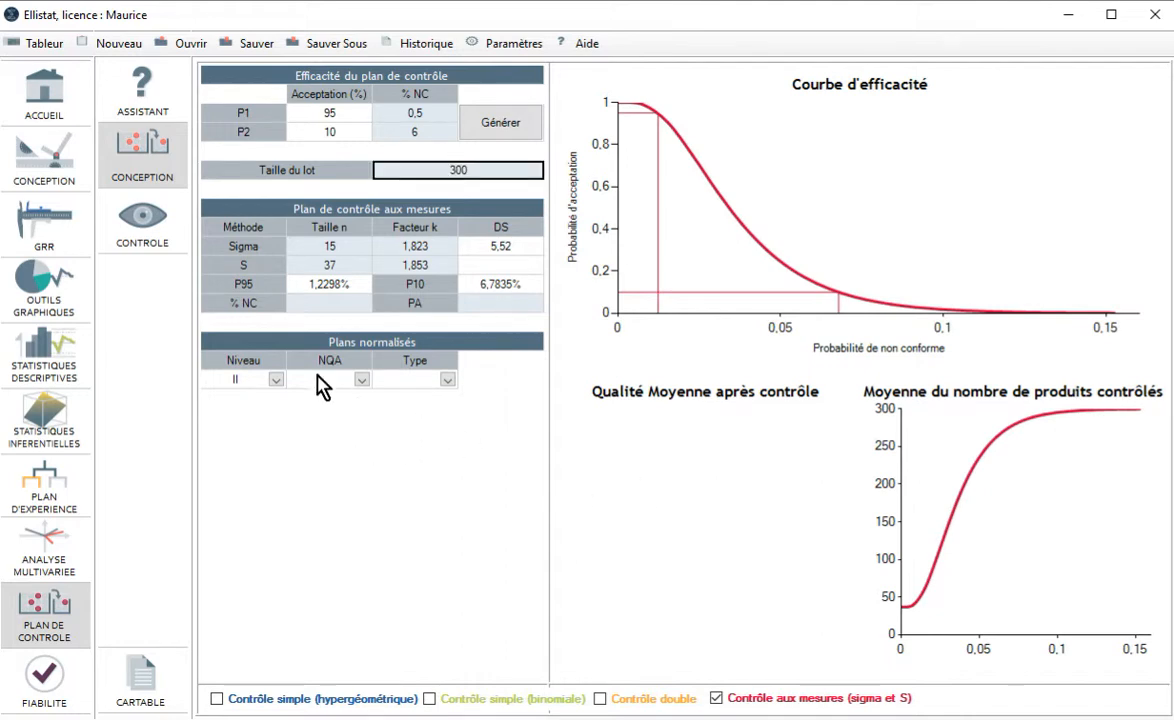
Define the standardised plan with Niveau II, NQA 1.0 and Type Normal.
click(277, 381)
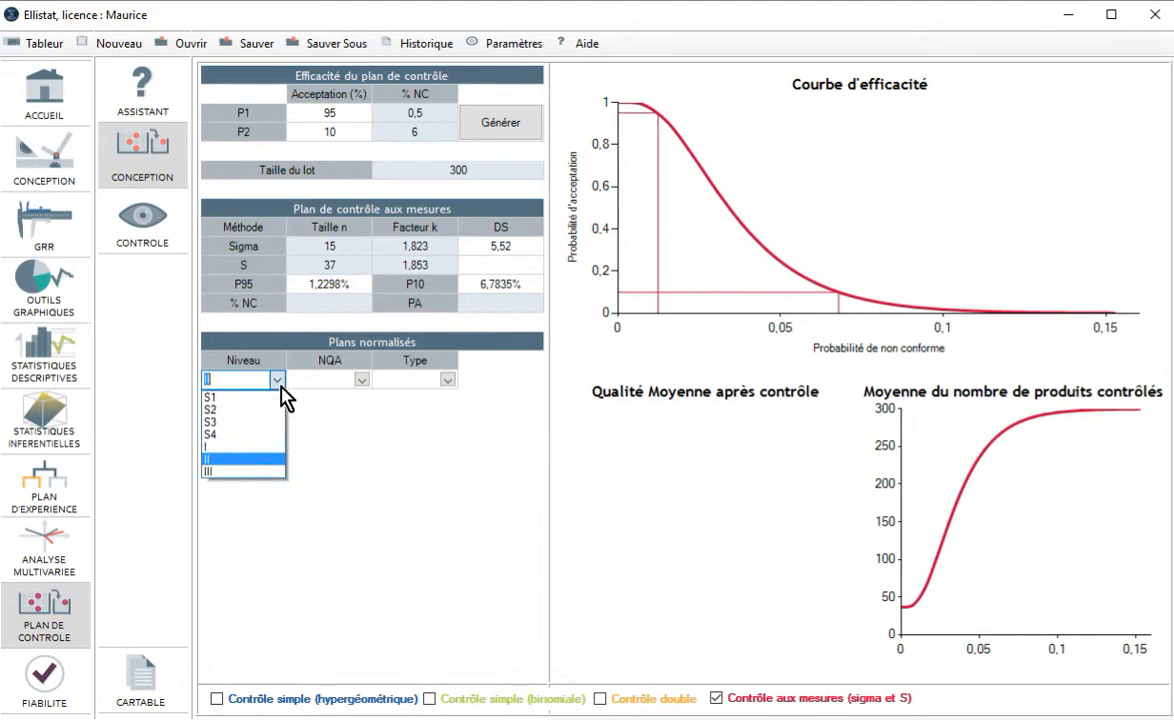
click(221, 458)
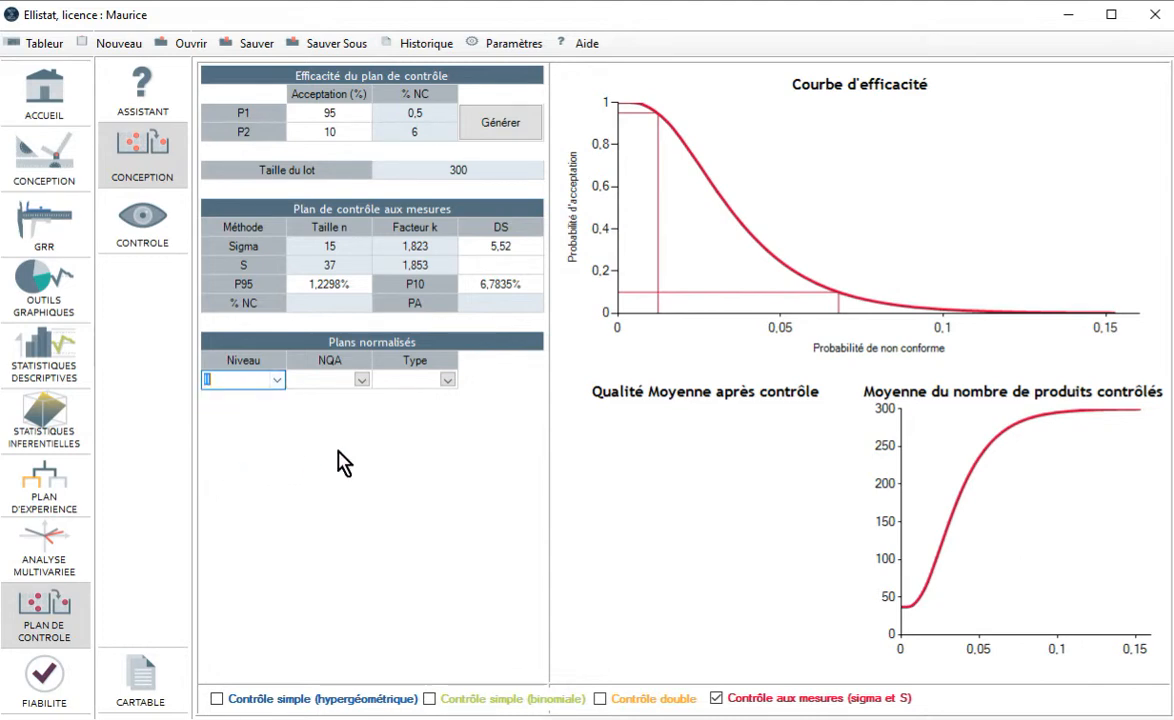
click(362, 381)
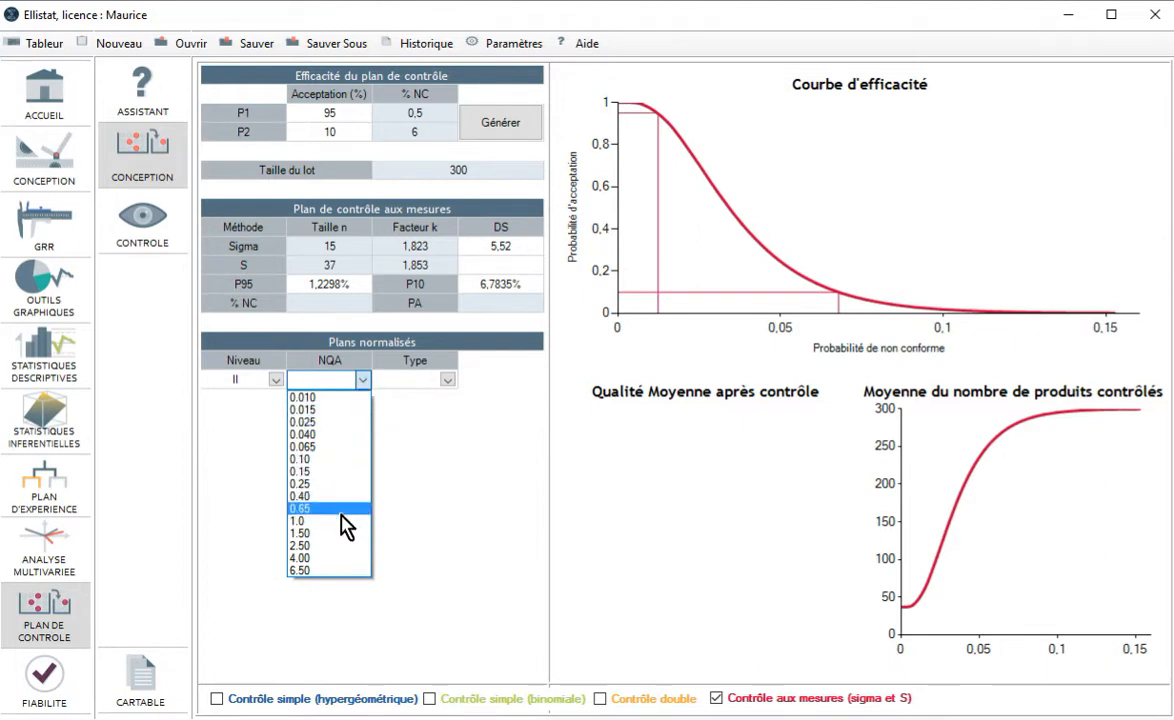
click(343, 521)
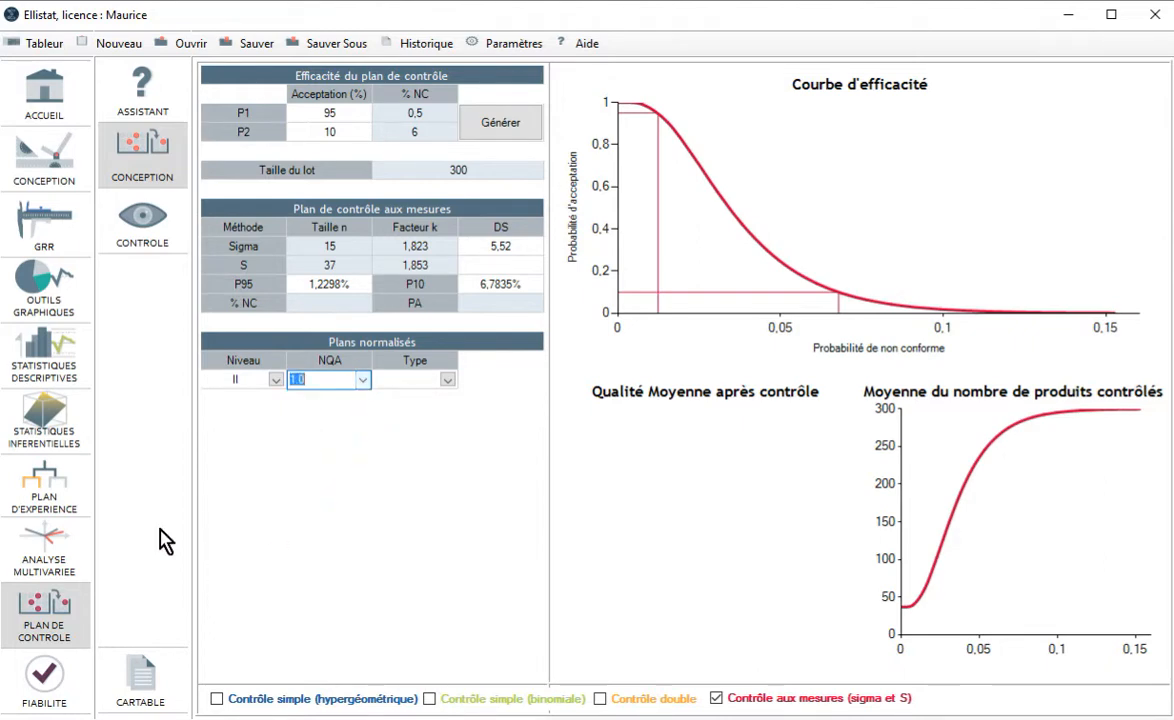
click(448, 380)
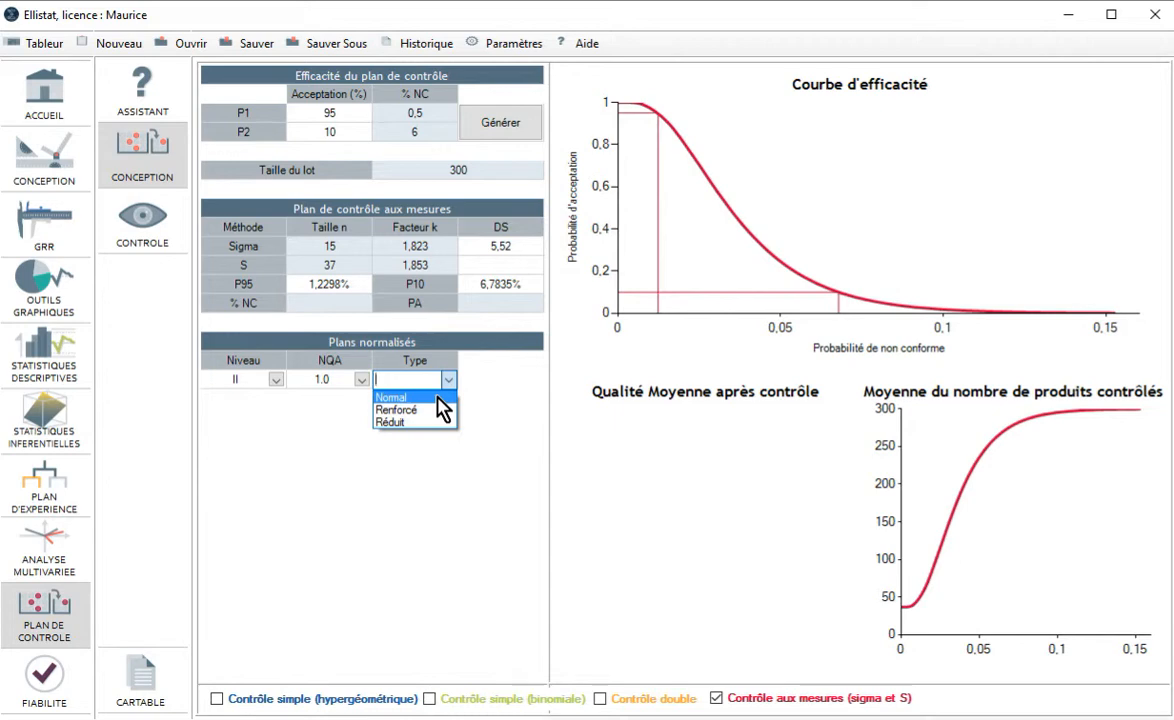
click(437, 398)
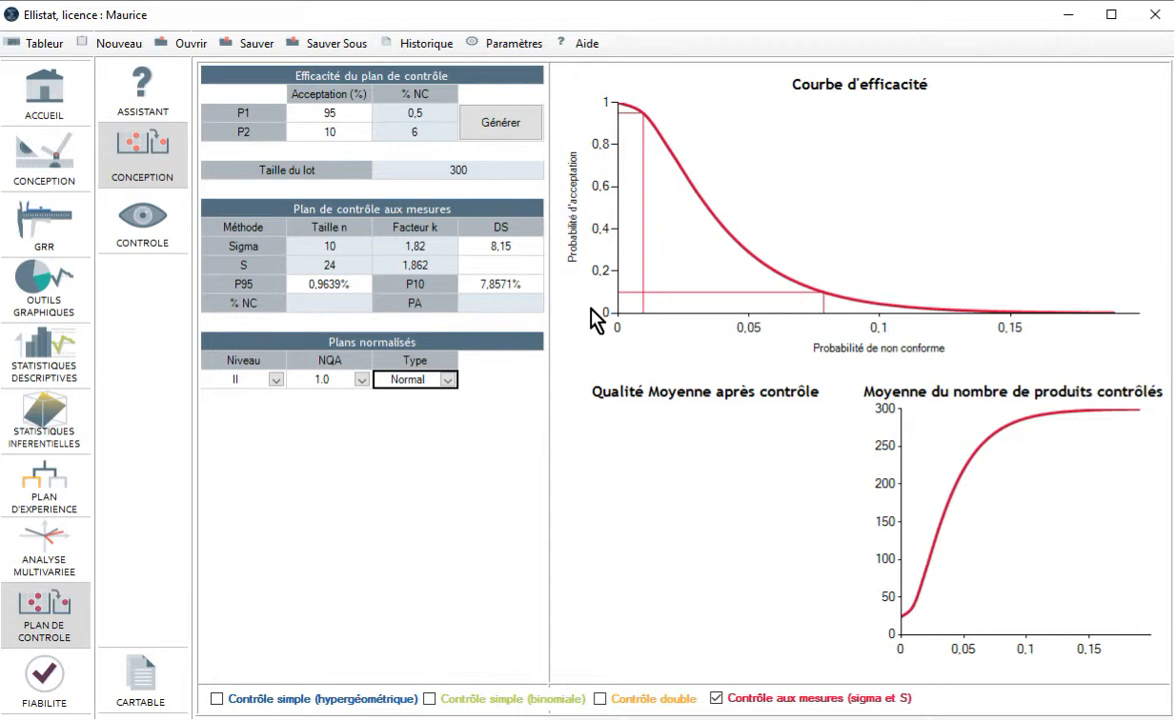
Calculate the acceptance probability of the standardised measurement plan for 10 % NC.
click(326, 300)
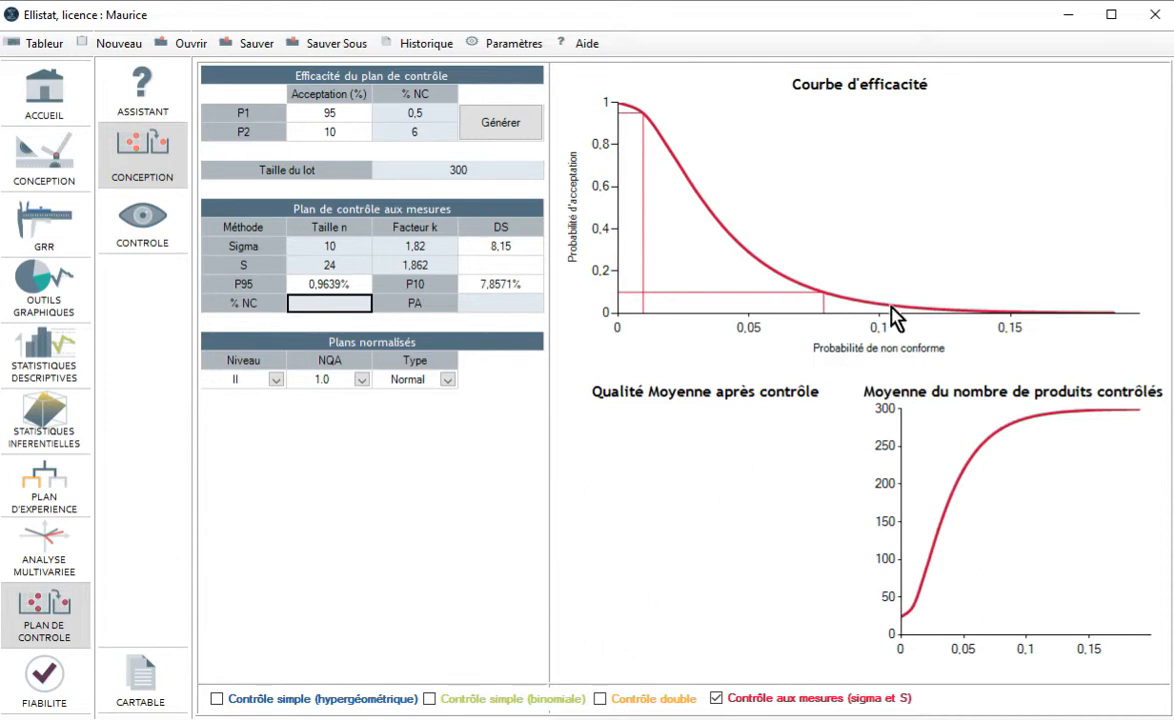
text(1)
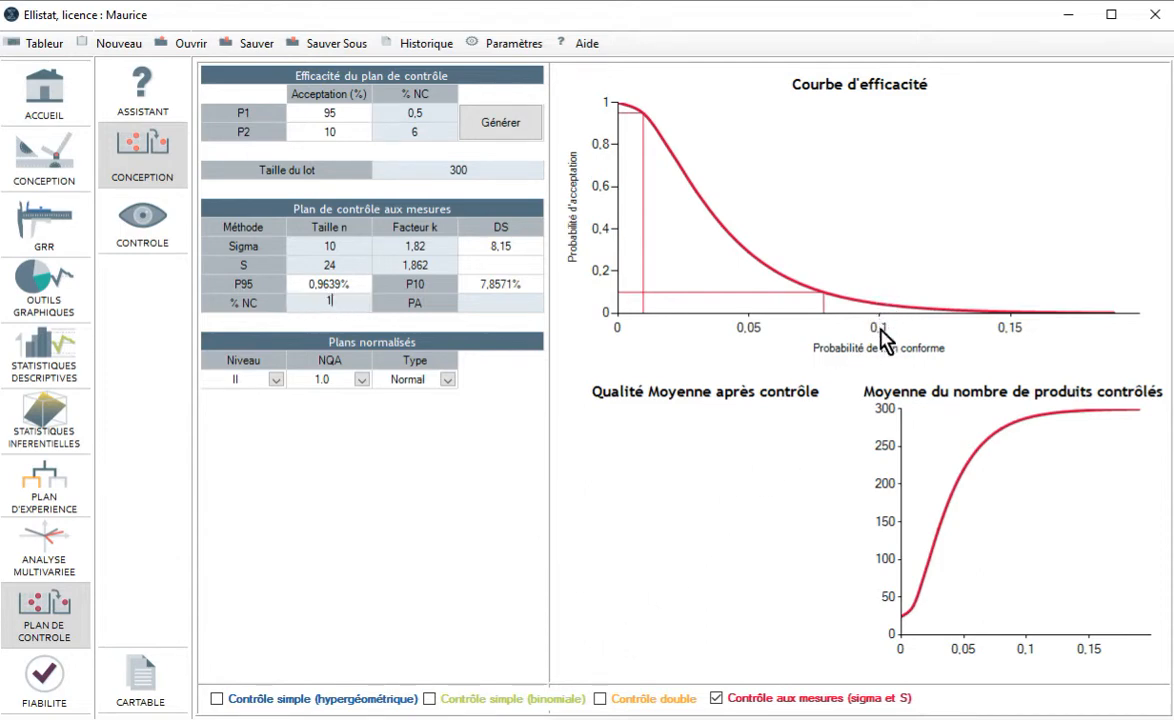
text(0)
key(Return)
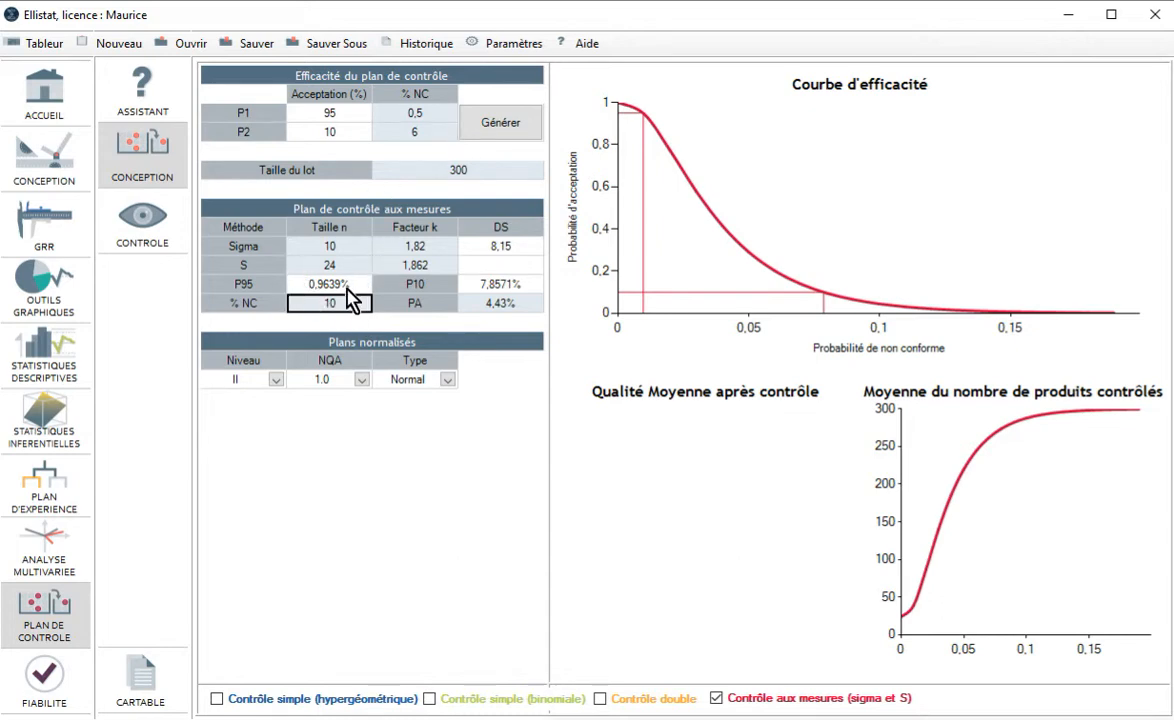
Generate a custom control plan with % NC set to 0.4 for P1 and 5 for P2.
click(383, 110)
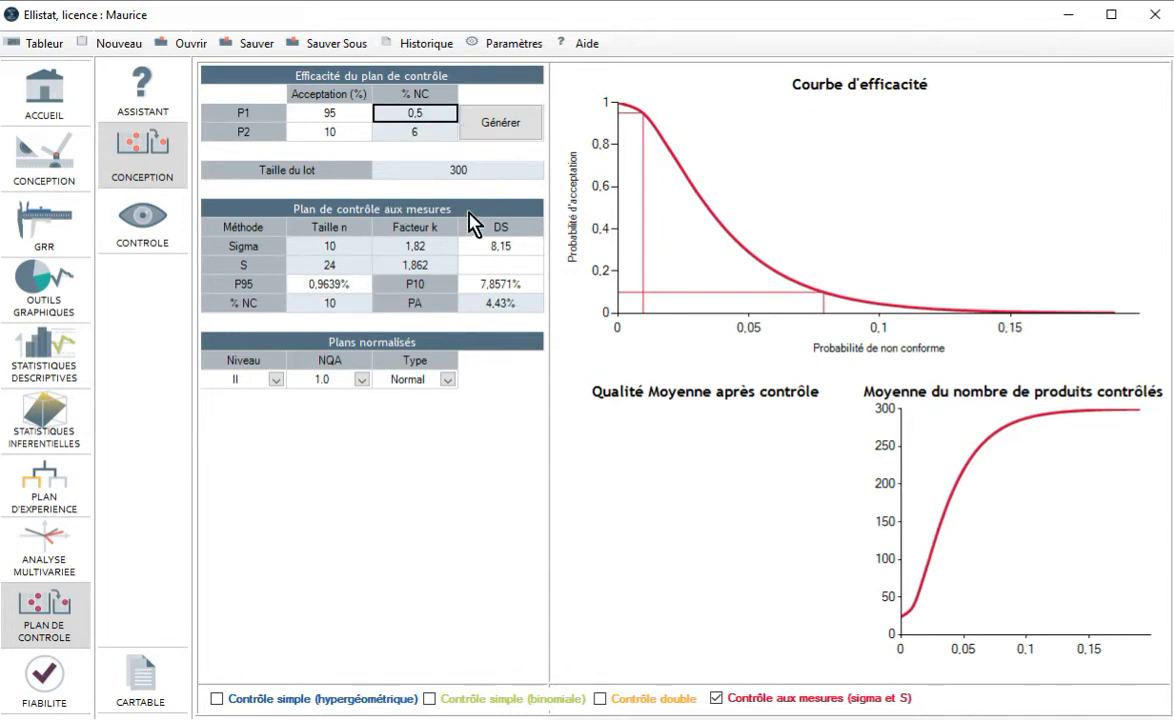
text(0.4)
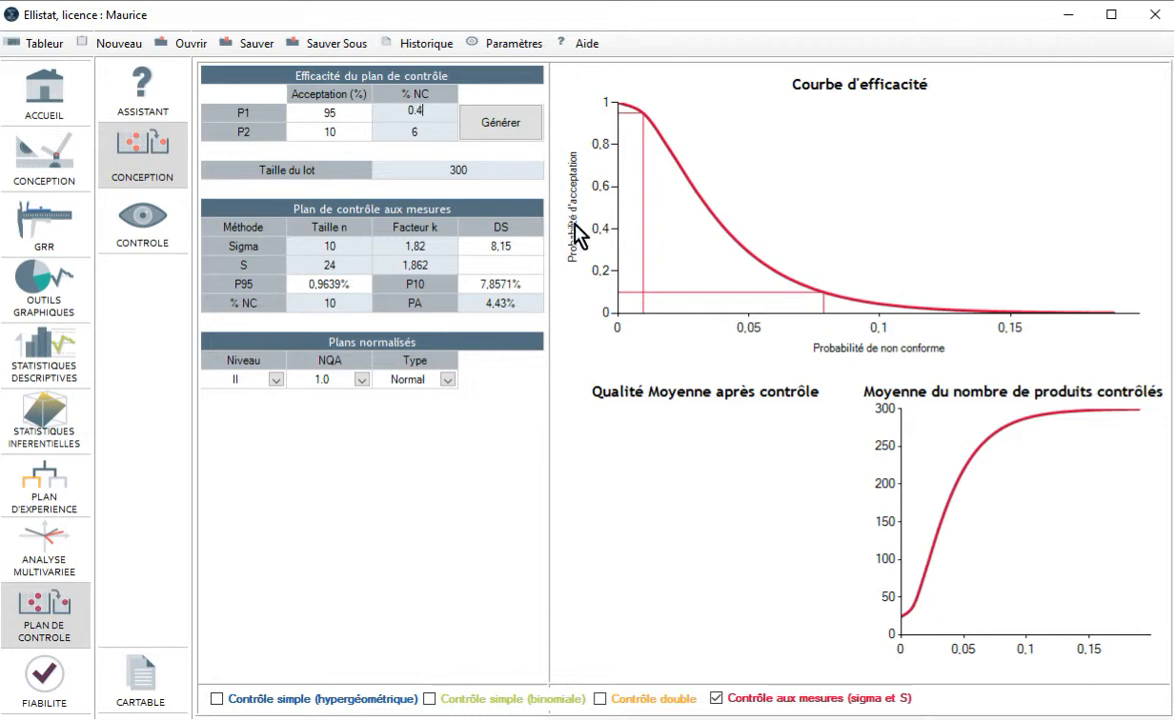
key(Return)
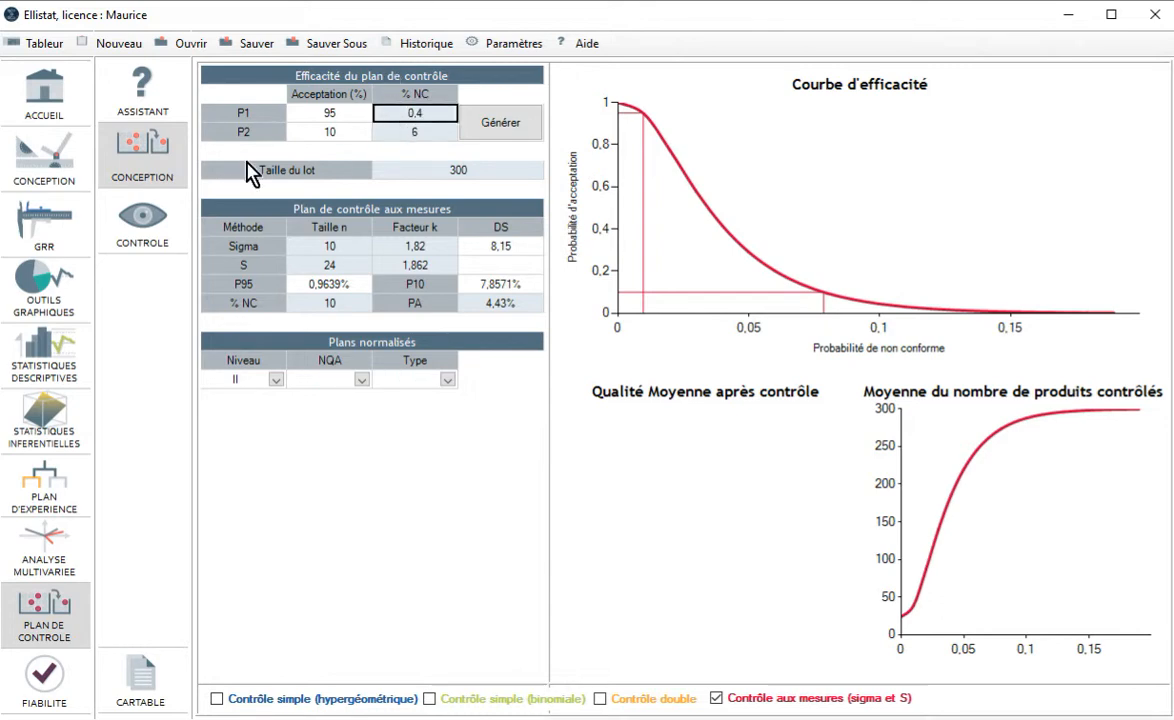
click(441, 143)
text(5)
key(Return)
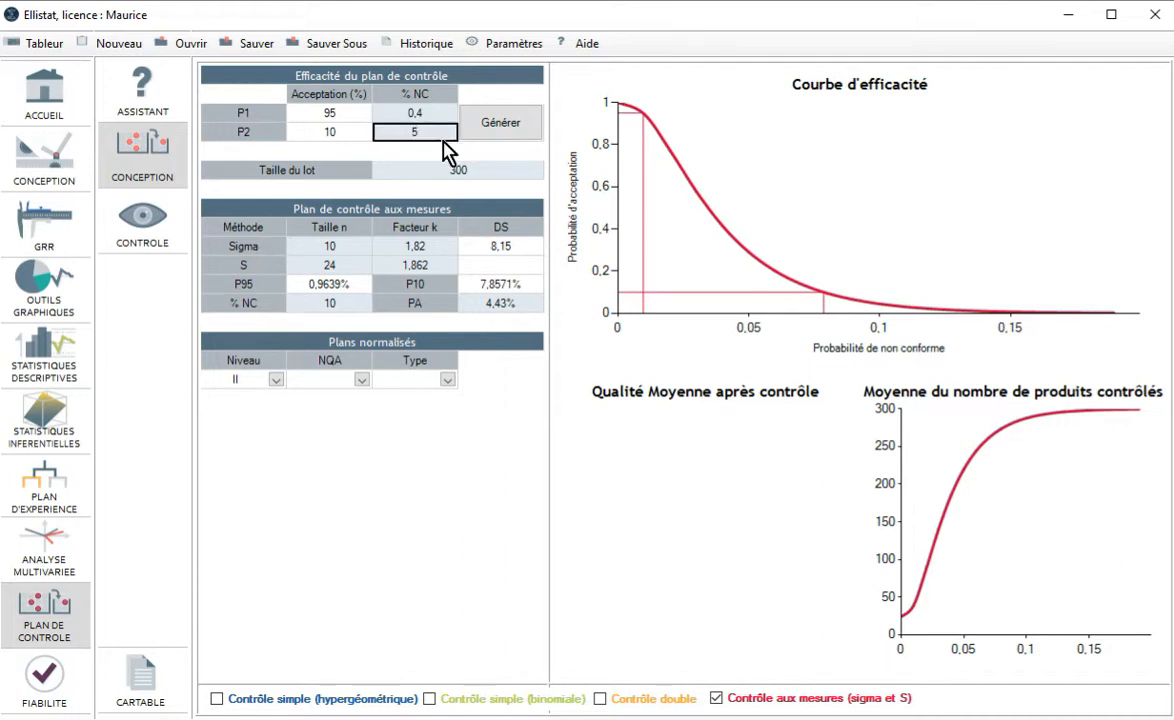
click(516, 133)
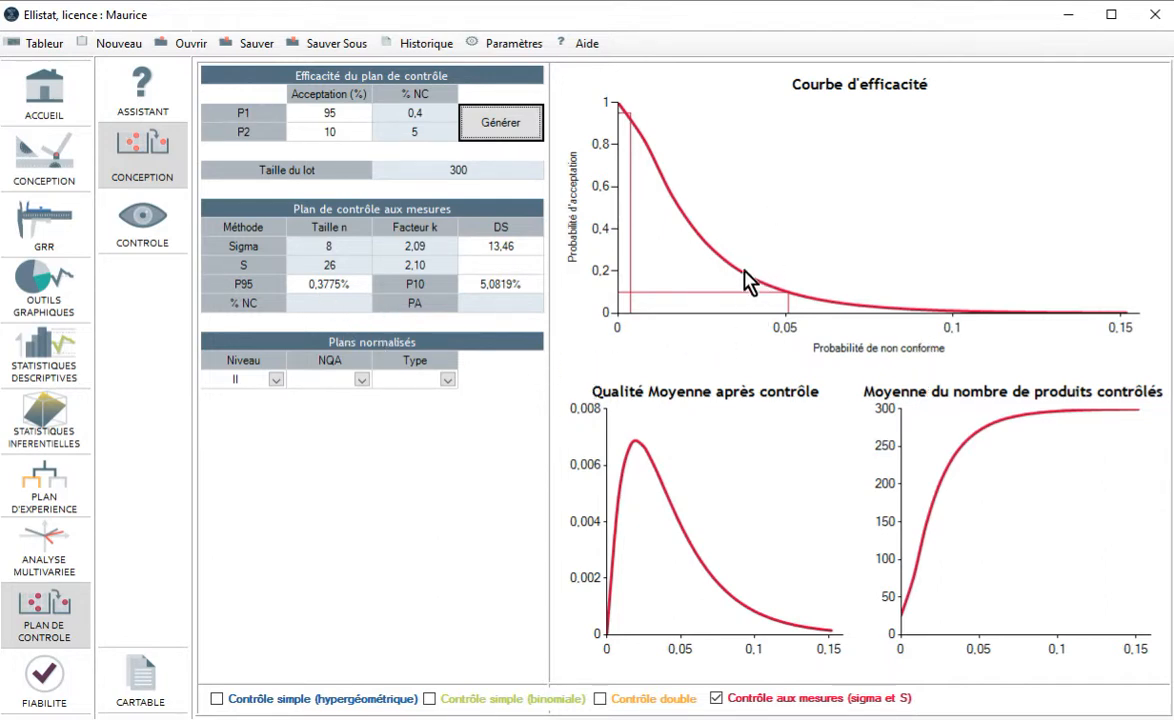
Calculate the generated measurement plan's acceptance probability for a 10 % non-conforming rate.
click(316, 309)
text(10)
key(Return)
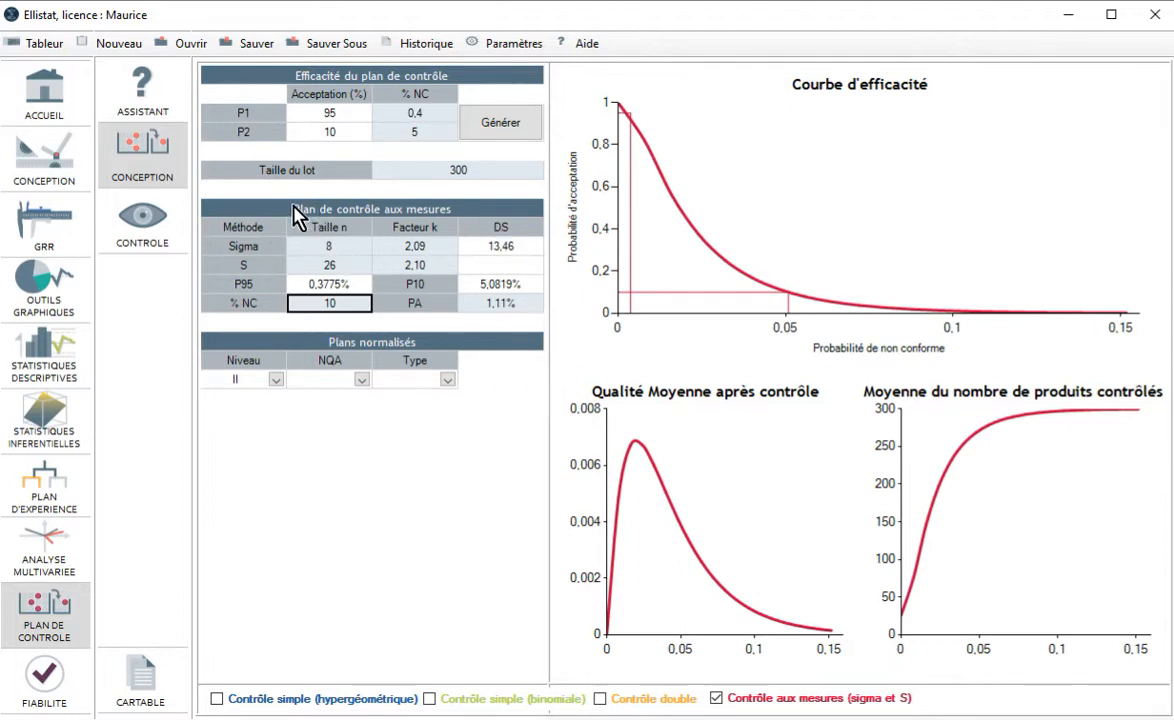
Set the sample size of the S method to 15 in the measurement control plan.
click(326, 271)
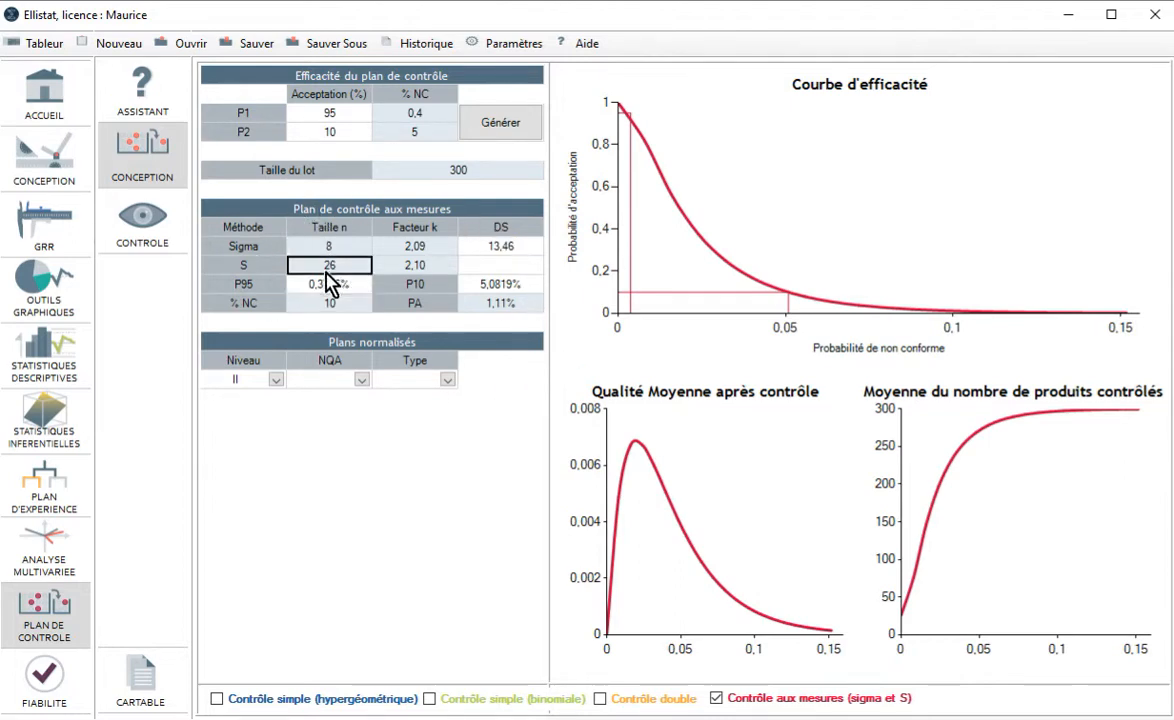
text(1)
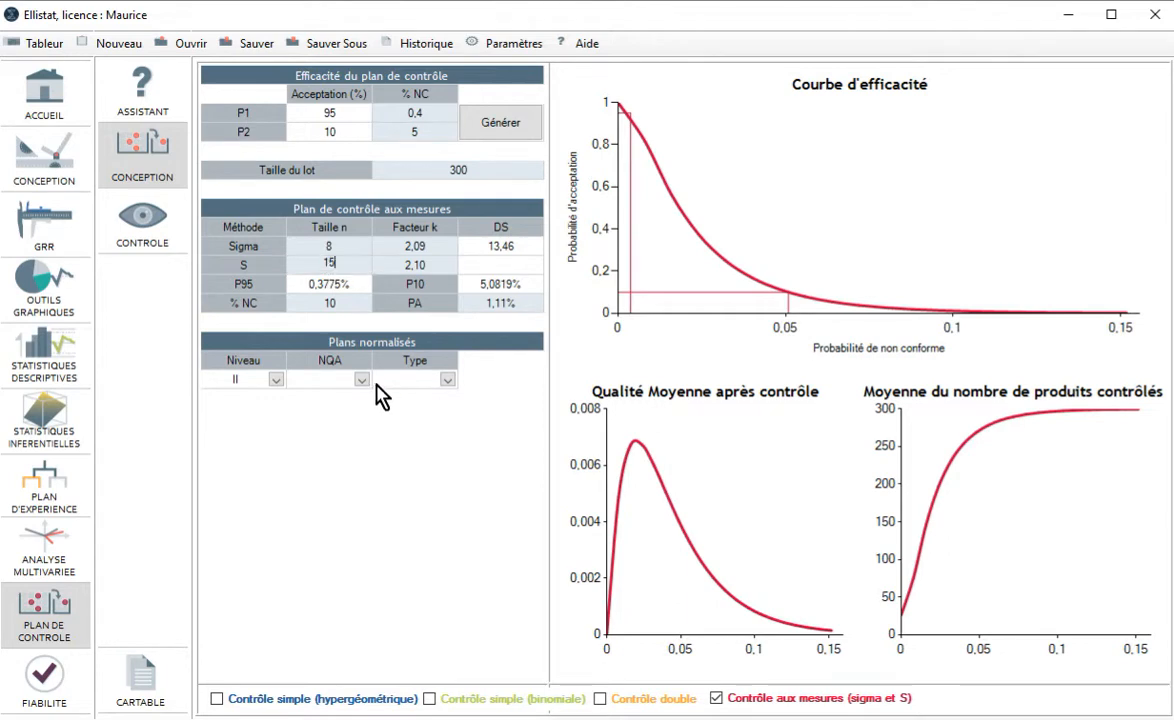
text(5)
key(Return)
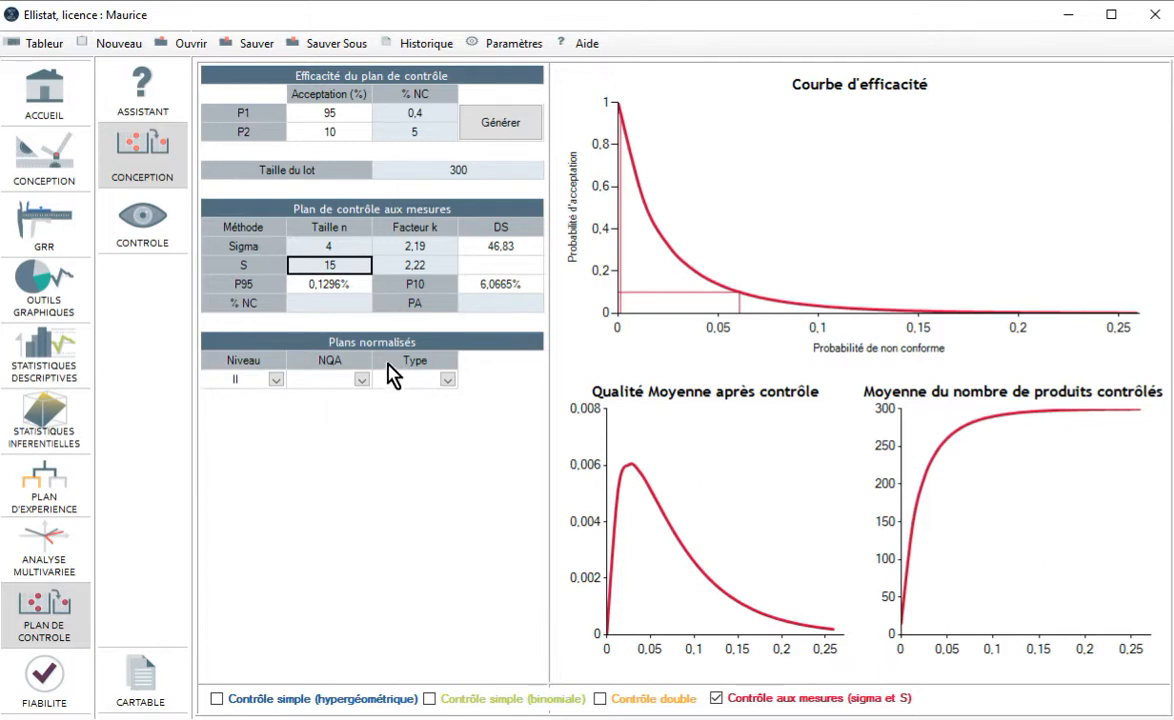
Enter 10 as the % NC to calculate the acceptance probability of the plan with the reduced S sample.
click(350, 302)
text(10)
key(Return)
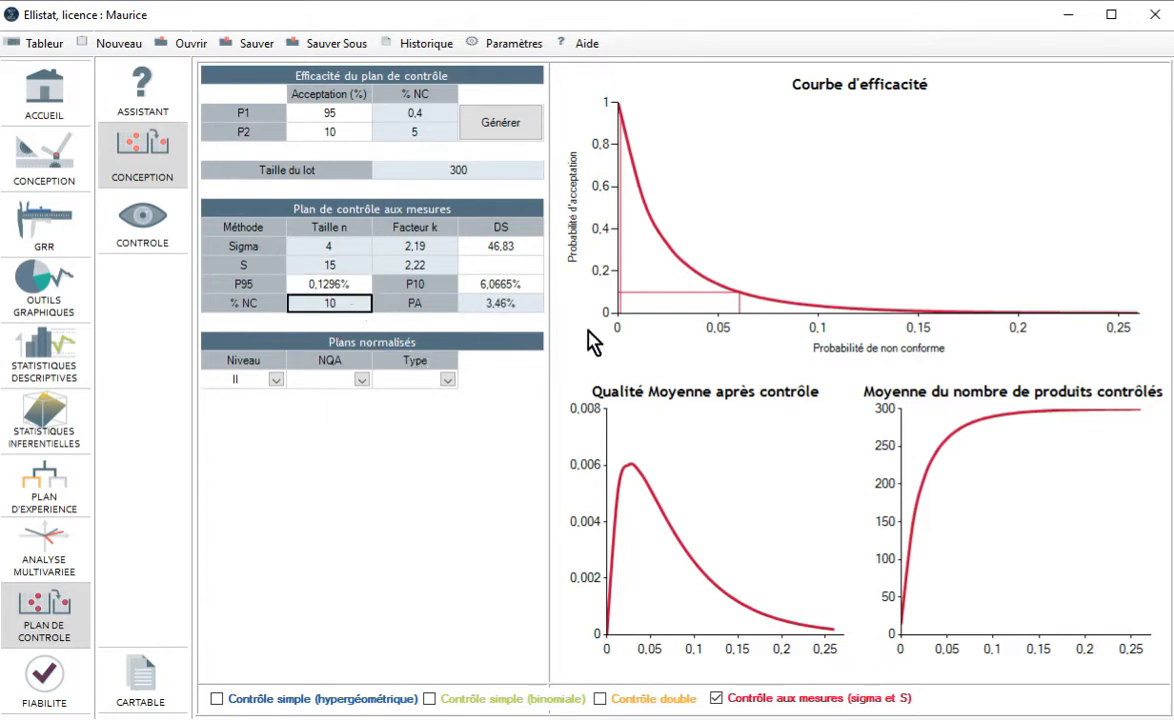